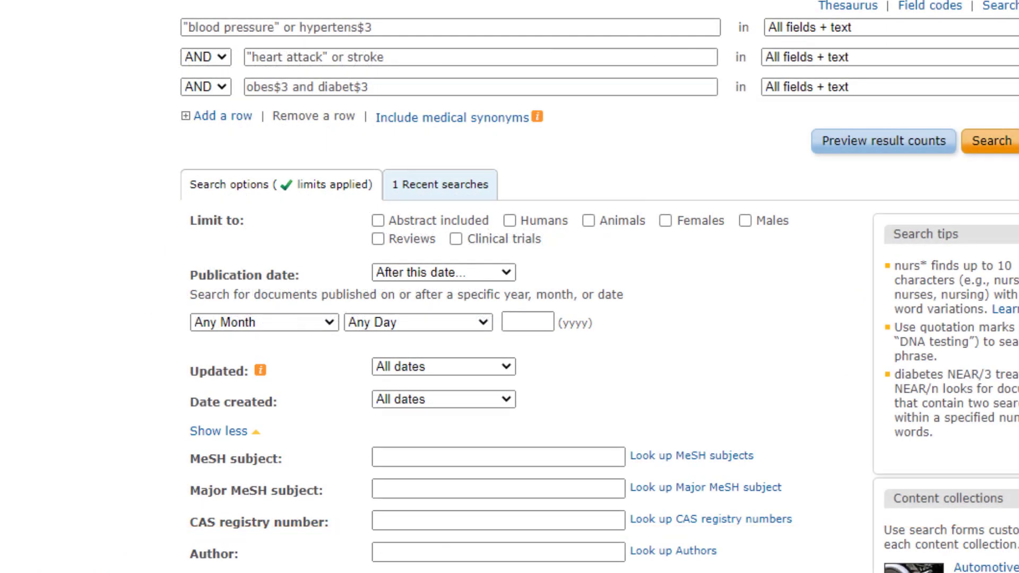
- Limit the publication date to after June 30, 2016 and preview the result counts
left_click(268, 325)
left_click(272, 437)
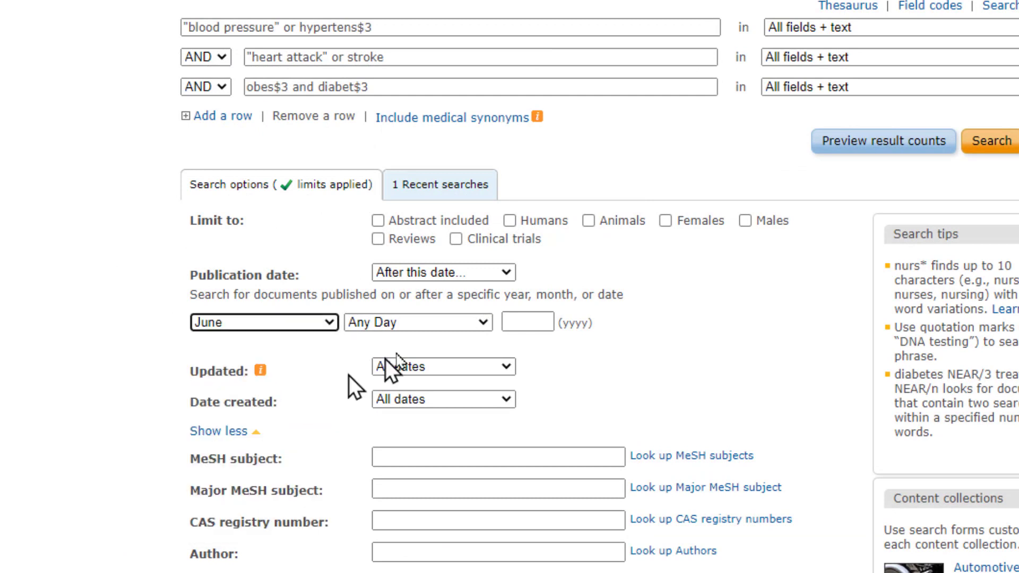
left_click(400, 323)
scroll(414, 457, "down", 4)
left_click(414, 469)
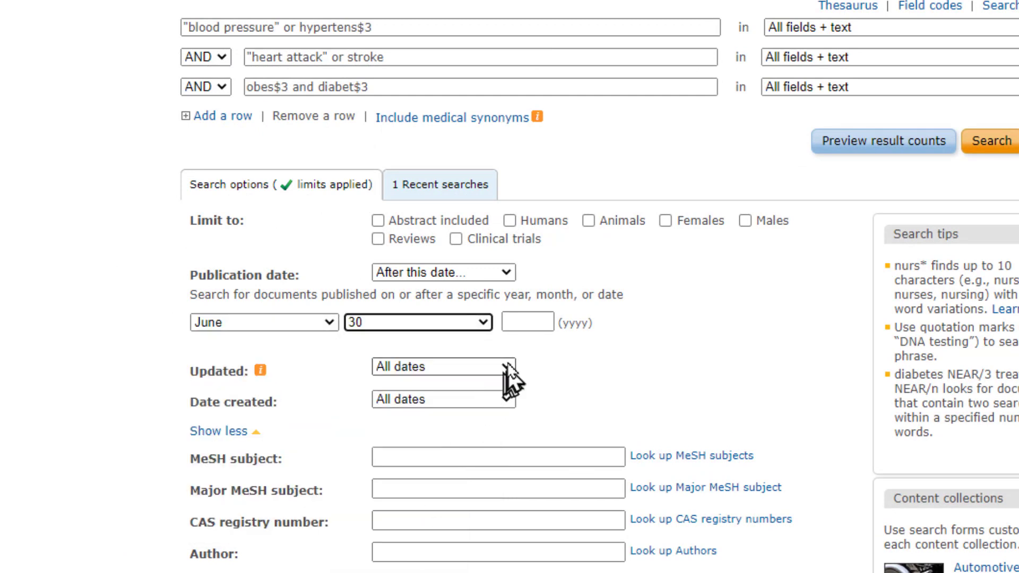
left_click(522, 324)
type("2016")
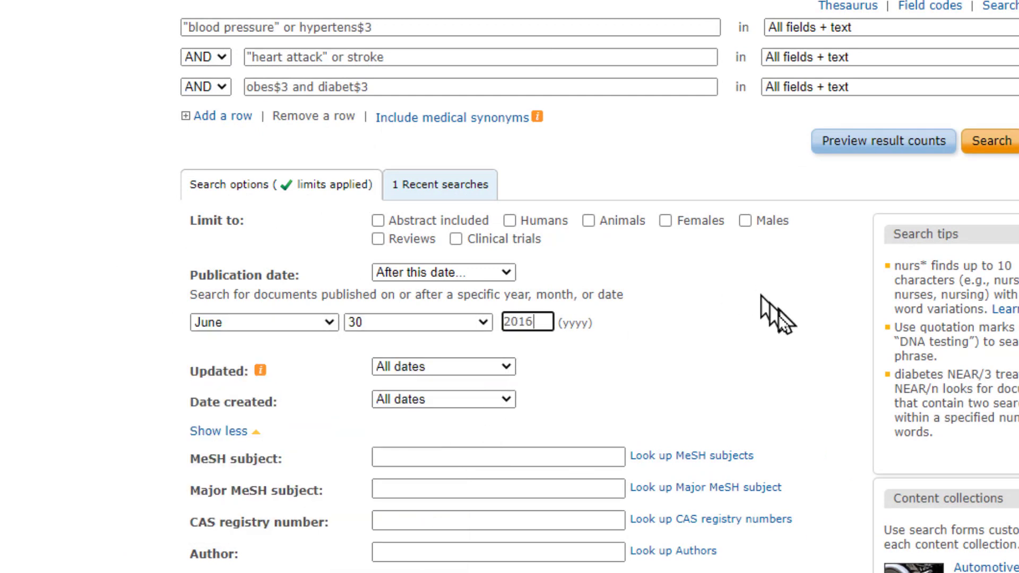
left_click(905, 156)
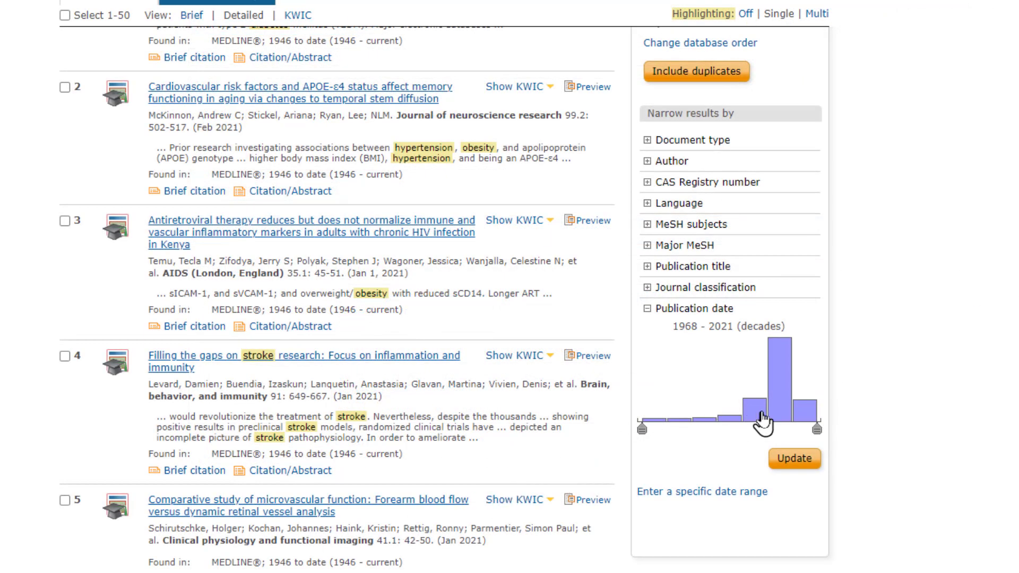
- Narrow the results by publication date to the decades from 2010 onward using the date histogram
mouse_move(764, 417)
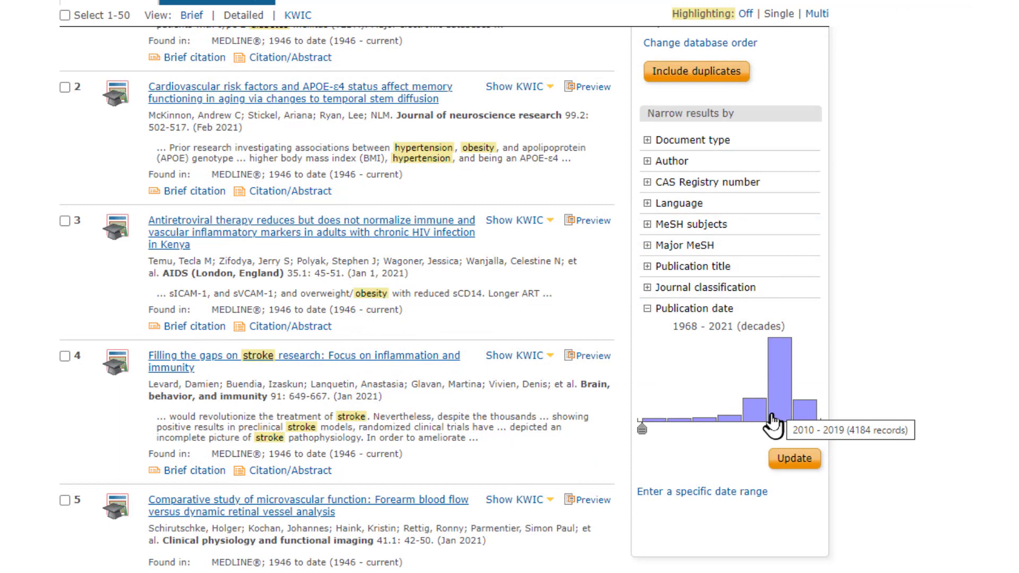
left_click(772, 421)
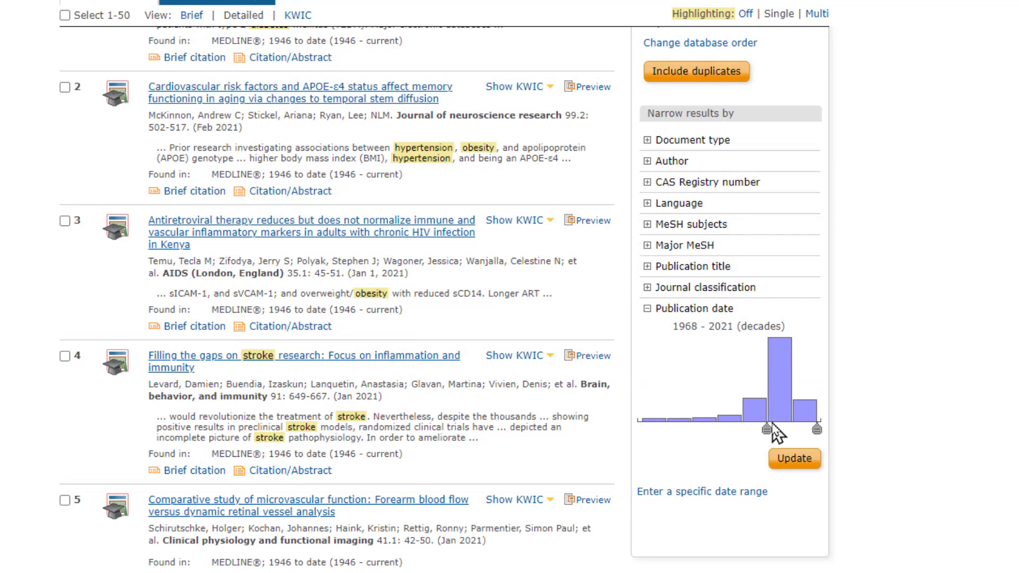
left_click(791, 466)
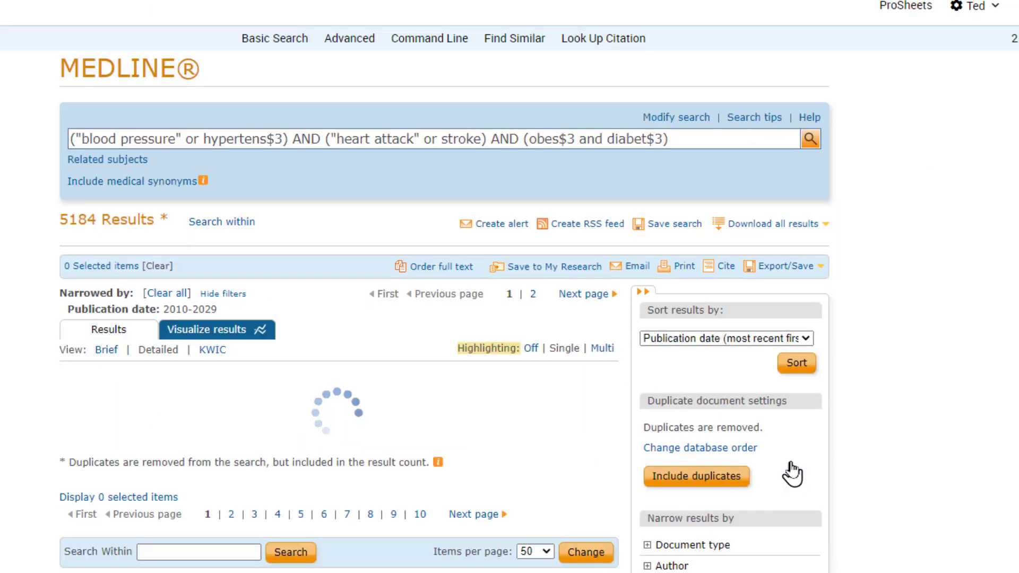
- Narrow the publication date histogram further to the single year 2019 and update the results
scroll(876, 446, "down", 5)
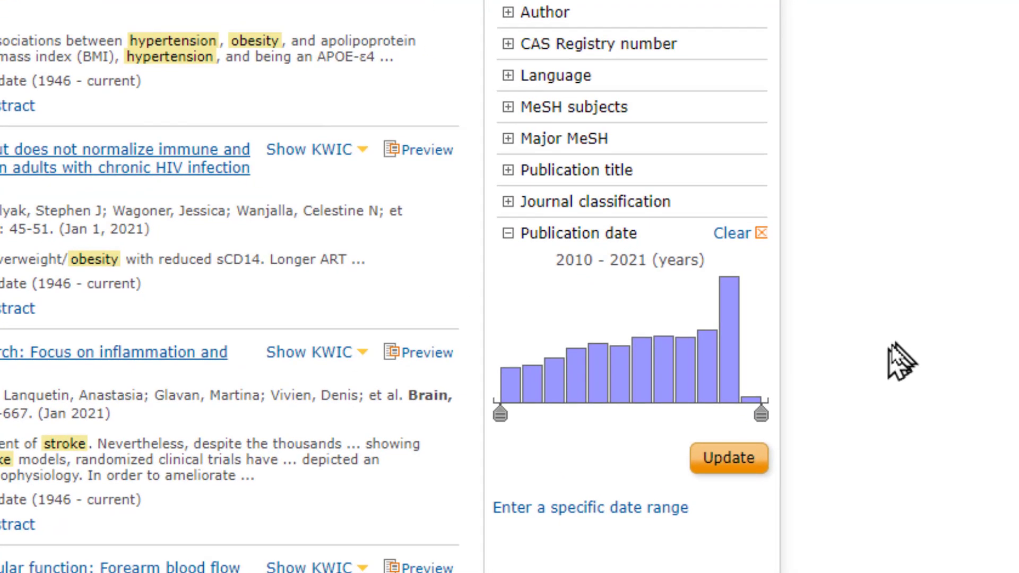
left_click(702, 404)
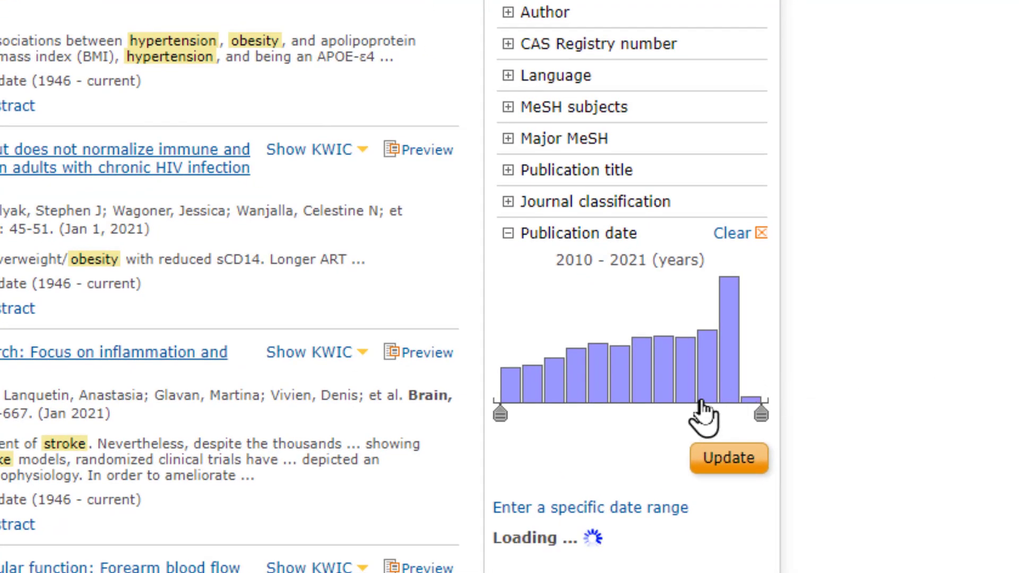
left_click(714, 462)
- Narrow the 2019 results to the months July through December in the publication date histogram
scroll(954, 374, "down", 2)
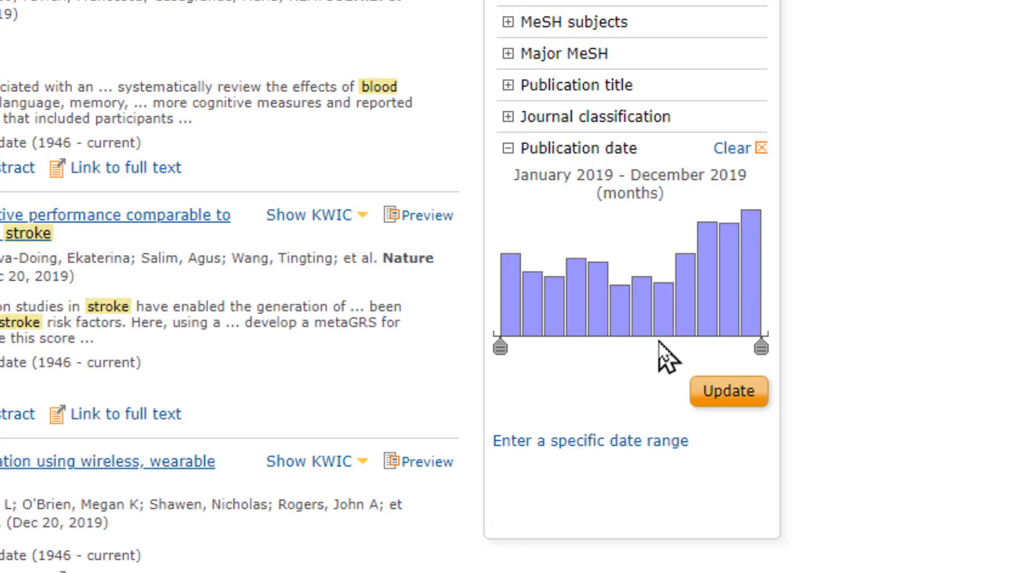
left_click(633, 340)
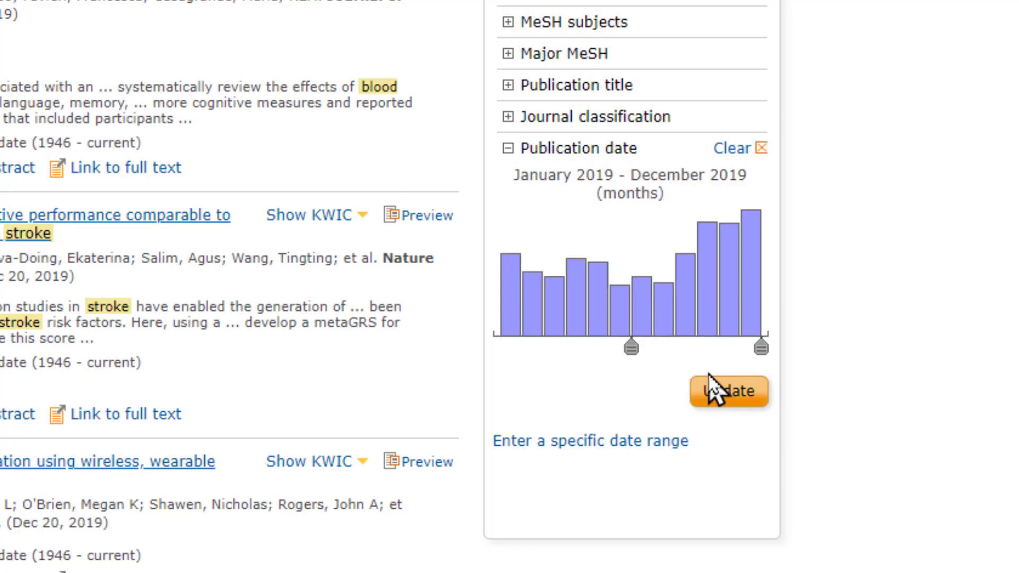
left_click(719, 391)
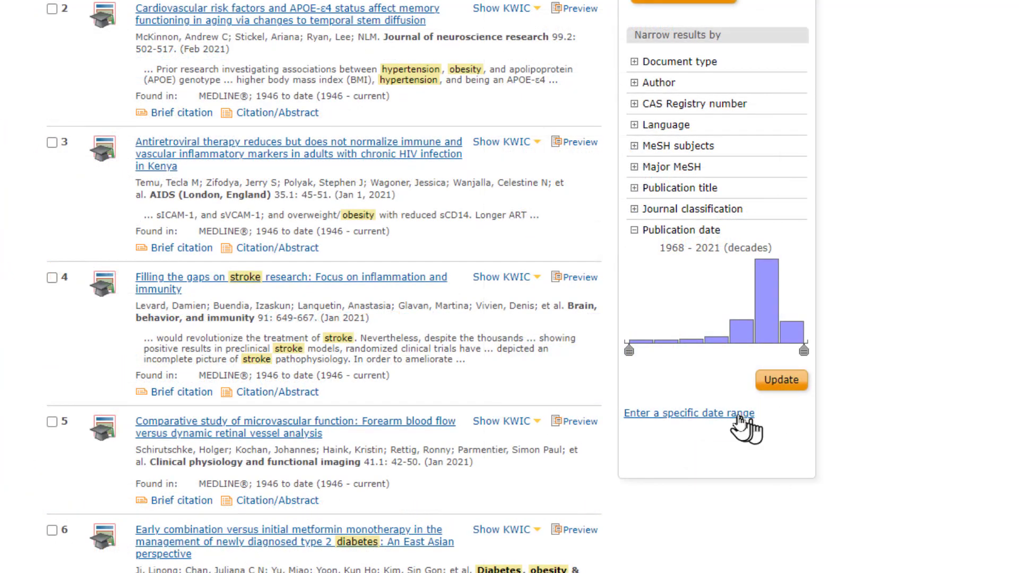
- Filter the results with a specific date range starting 06/15/2018, leaving the ending date blank
left_click(738, 413)
left_click(722, 455)
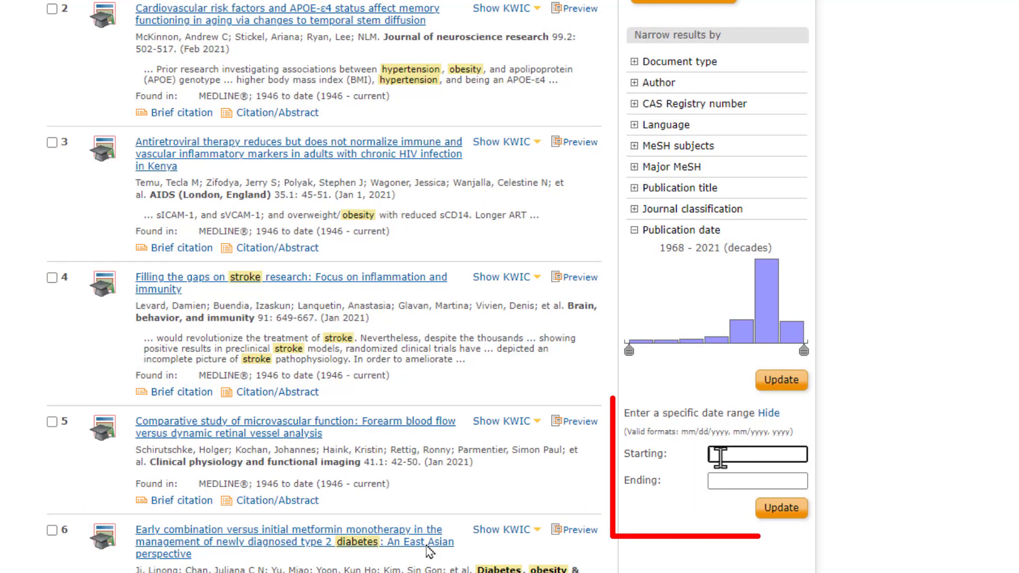
type("06/15")
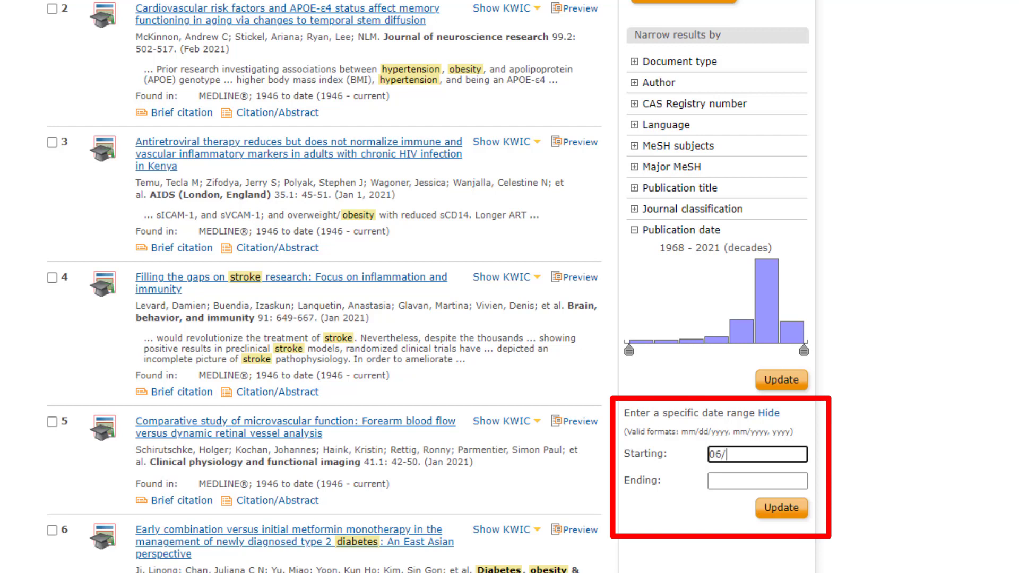
type("/2018")
left_click(791, 509)
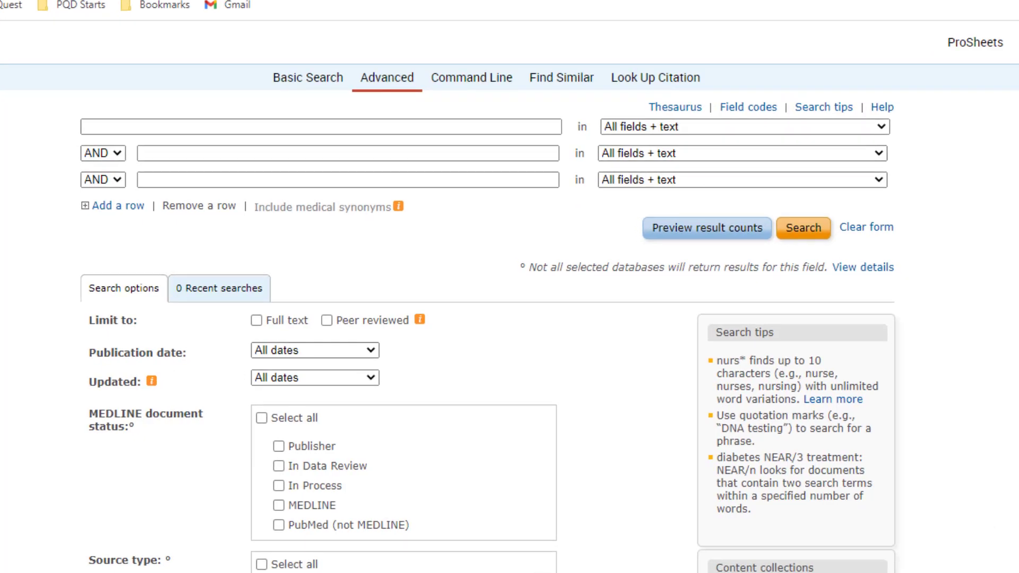
- Preview the result count for the query fav(<2010) in all fields and text
left_click(74, 115)
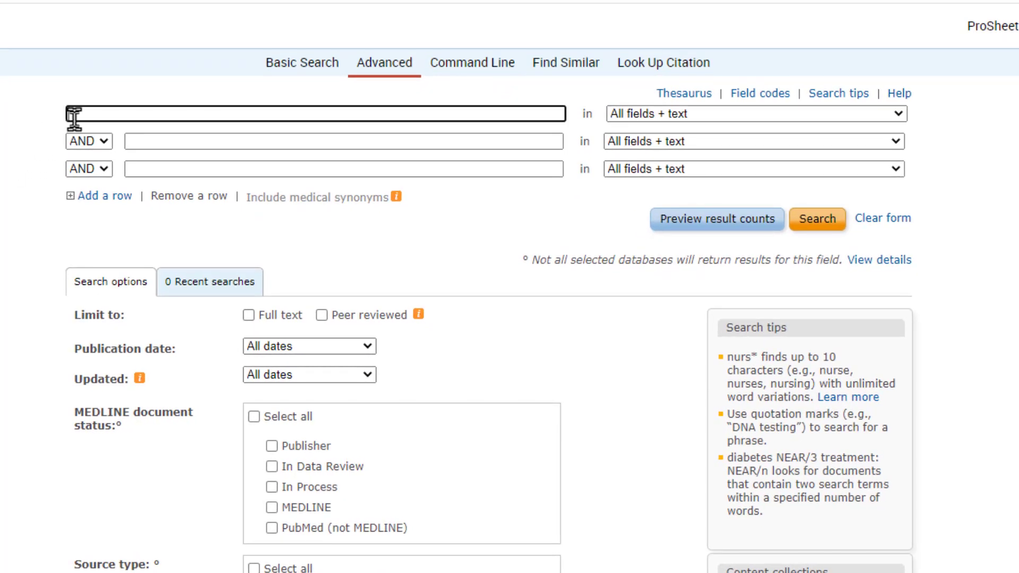
type("SU(")
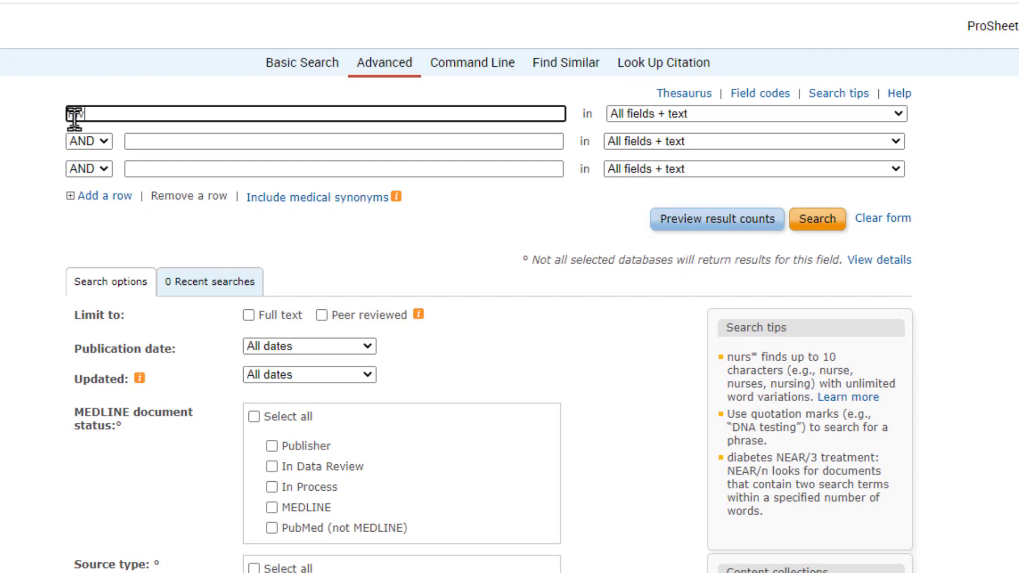
type("<2010)")
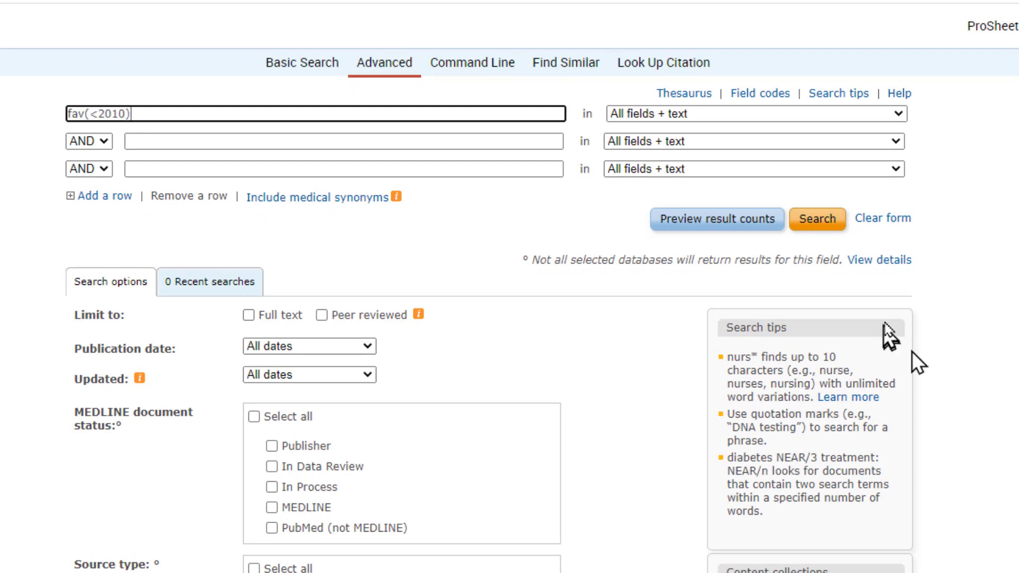
left_click(665, 225)
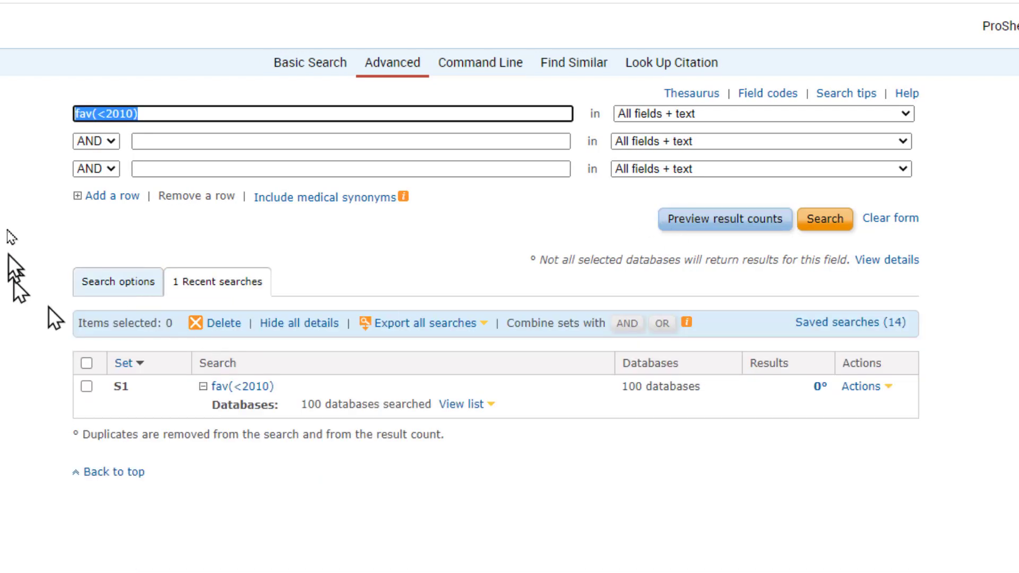
- Replace the query with fav(>2009) and preview its result count
key("BackSpace")
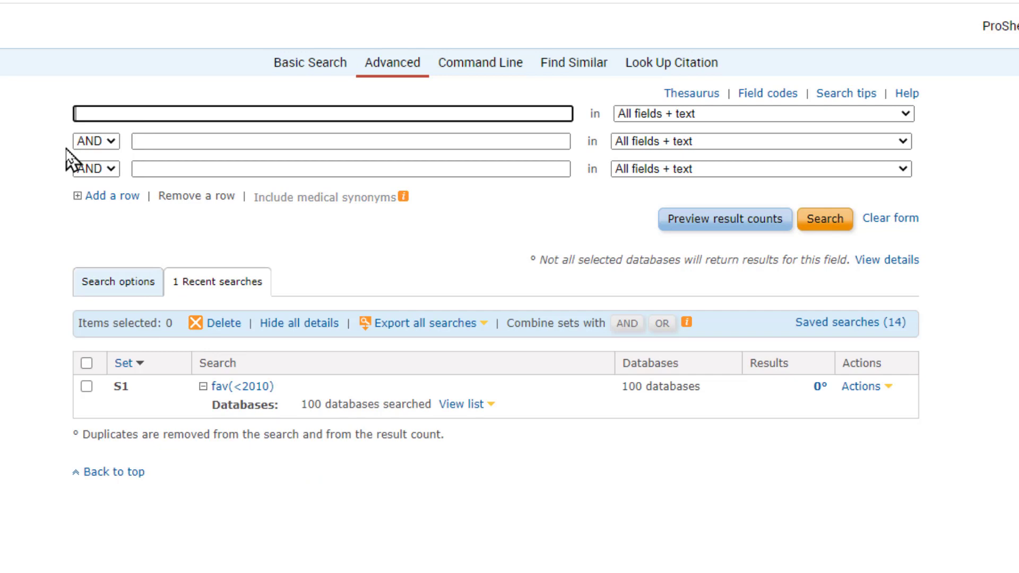
type("fav(")
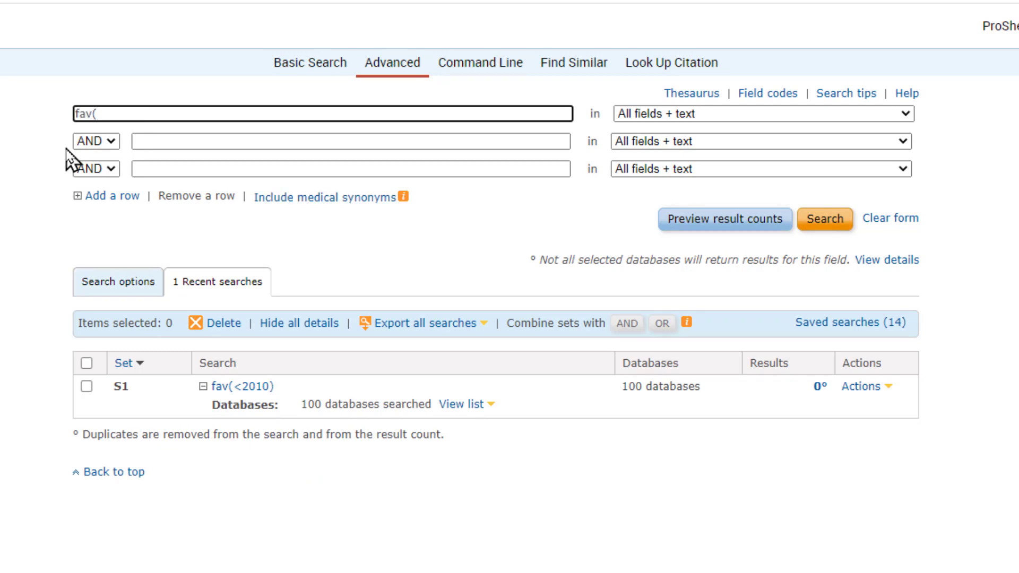
type(">2009)")
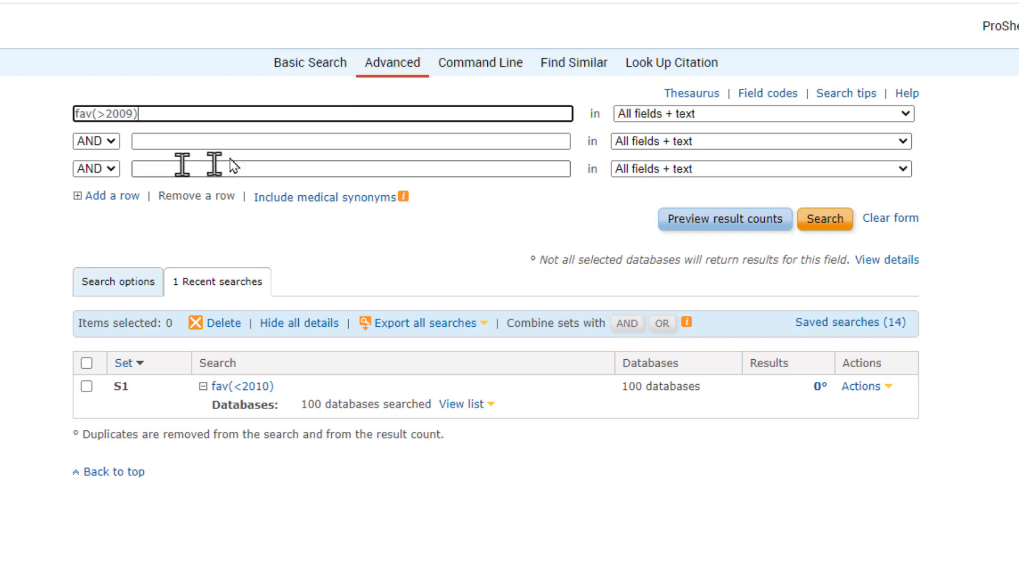
left_click(723, 228)
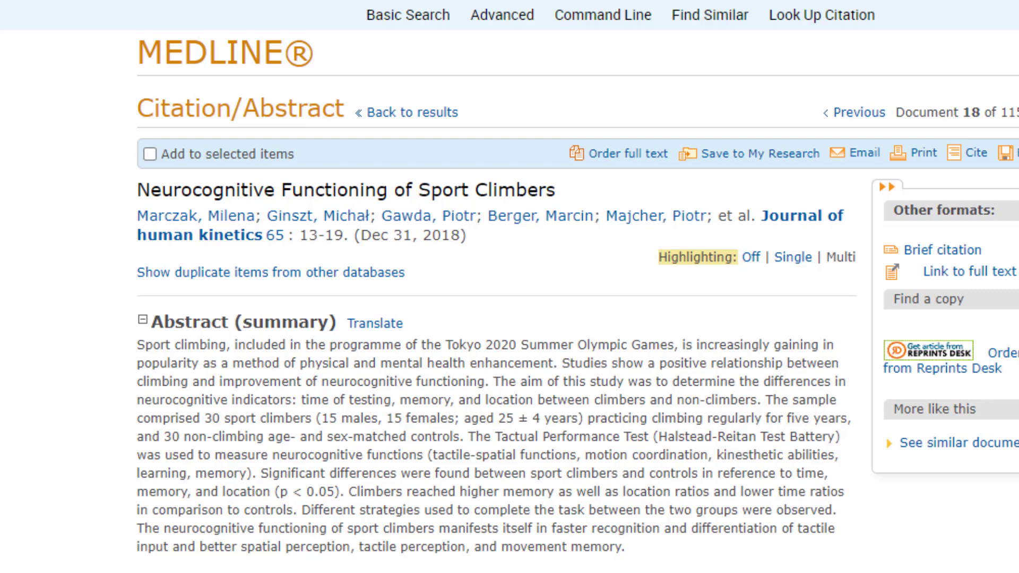
- Examine the publication, creation, revision, first available and update dates in the MEDLINE record "Neurocognitive Functioning of Sport Climbers"
scroll(510, 286, "down", 15)
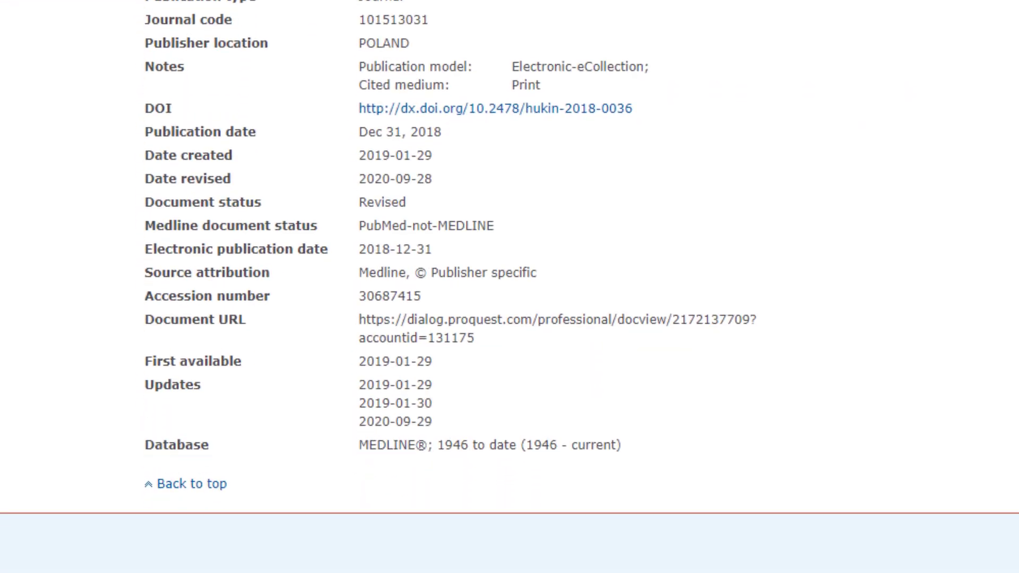